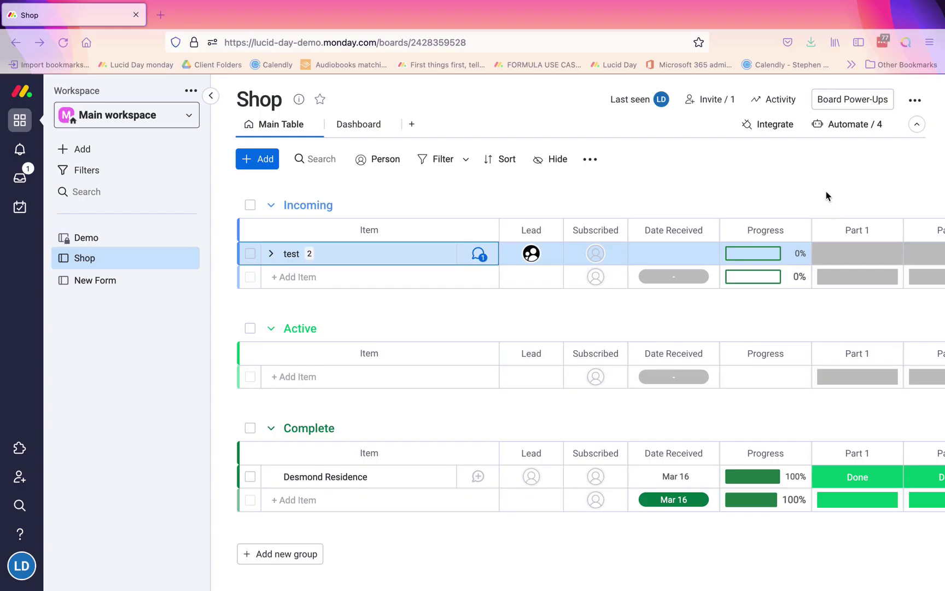
# - Open the Shop board's Automations Center (4 active) and browse the Notifications templates
pyautogui.click(842, 126)
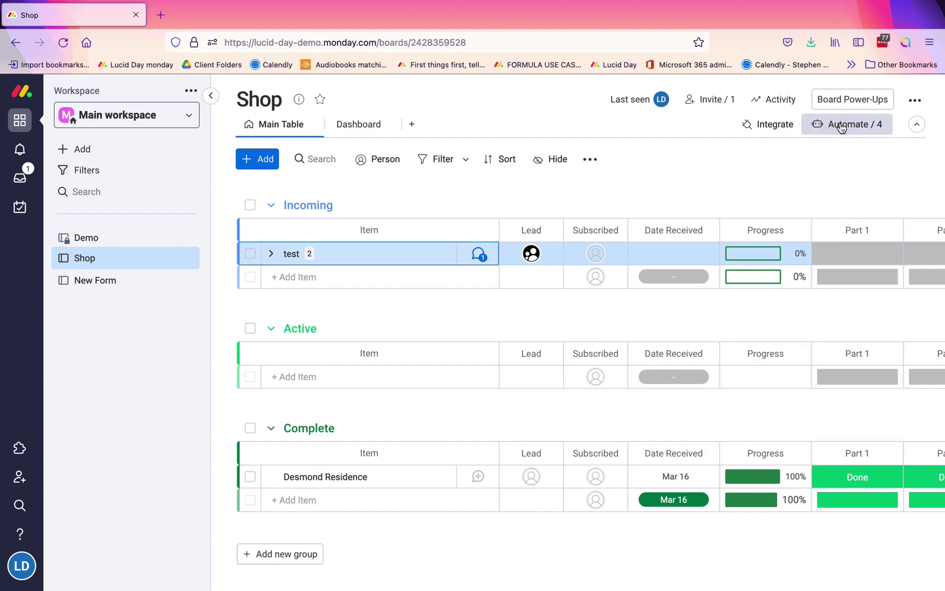
pyautogui.click(841, 126)
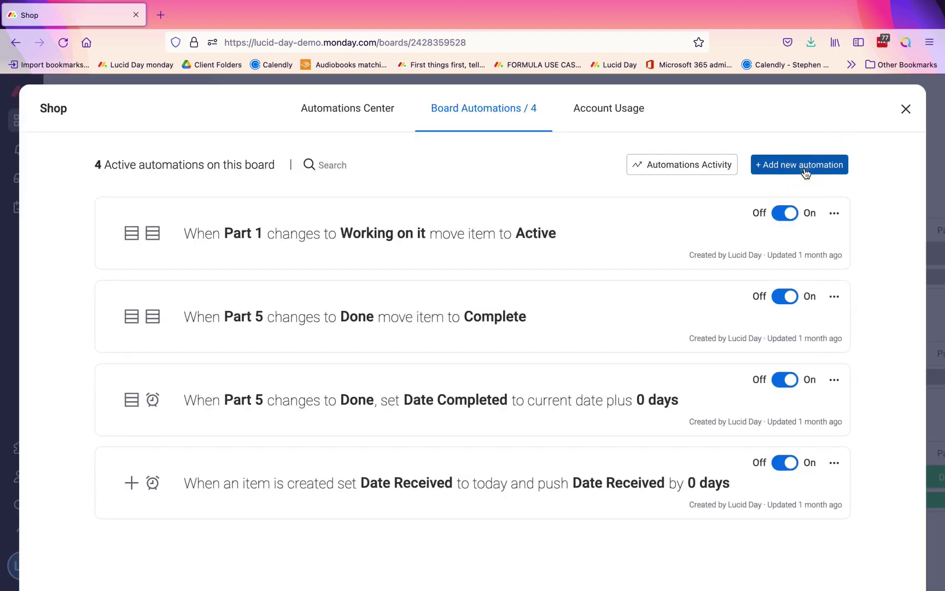
pyautogui.click(805, 173)
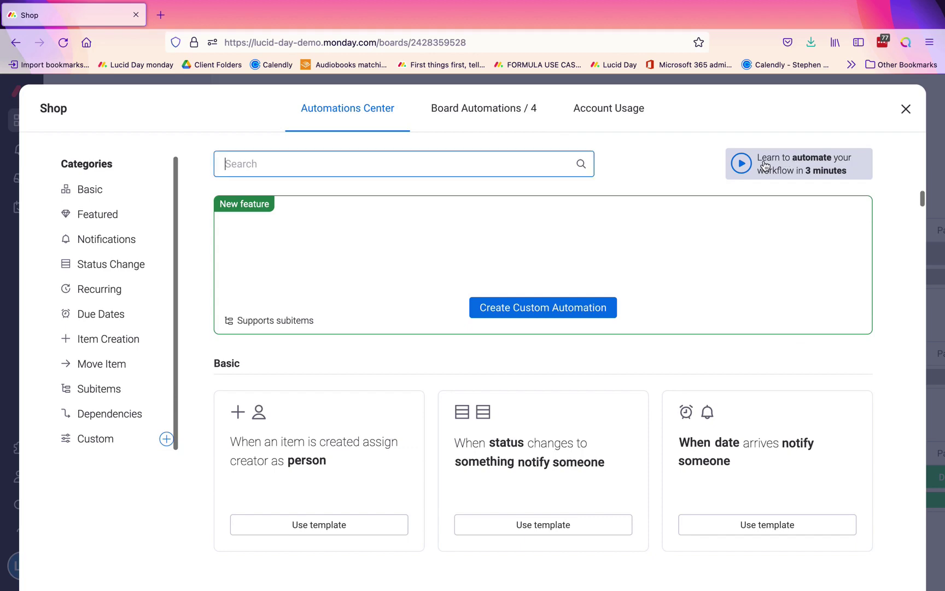
pyautogui.click(104, 239)
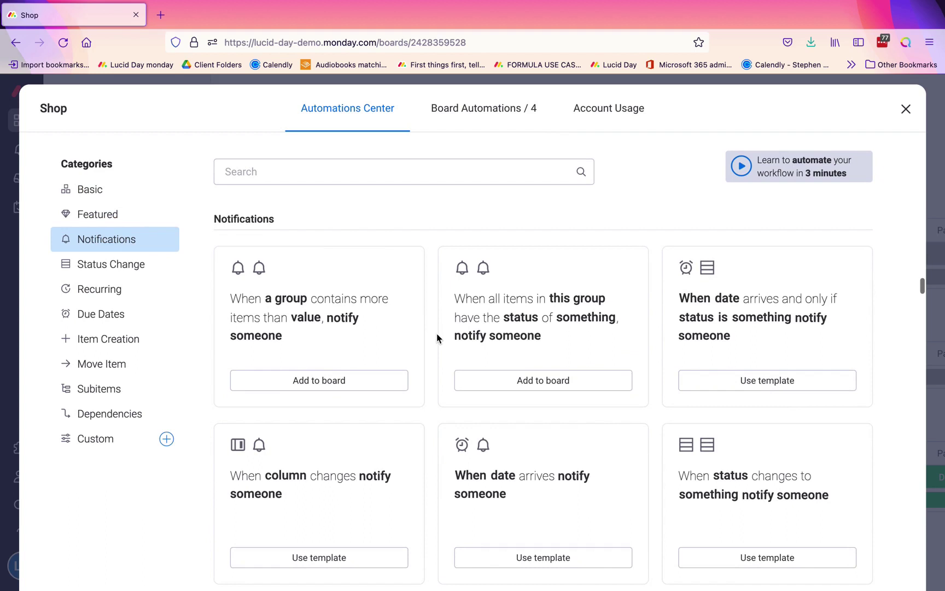
pyautogui.scroll(-1, 437, 334)
pyautogui.scroll(-2, 436, 333)
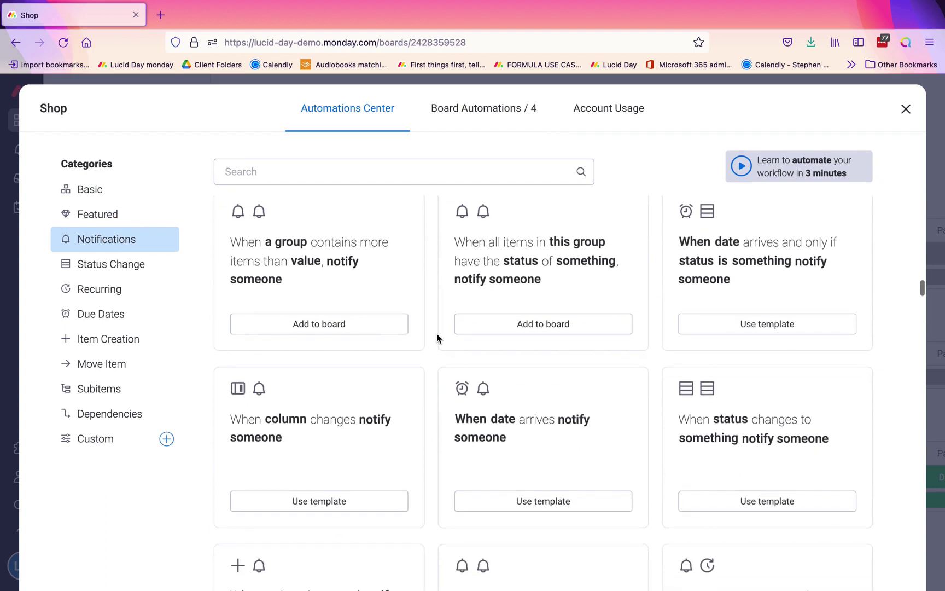
# - Close the automations window, expand Email notifications under My profile > Notifications, then open quick search
pyautogui.click(906, 109)
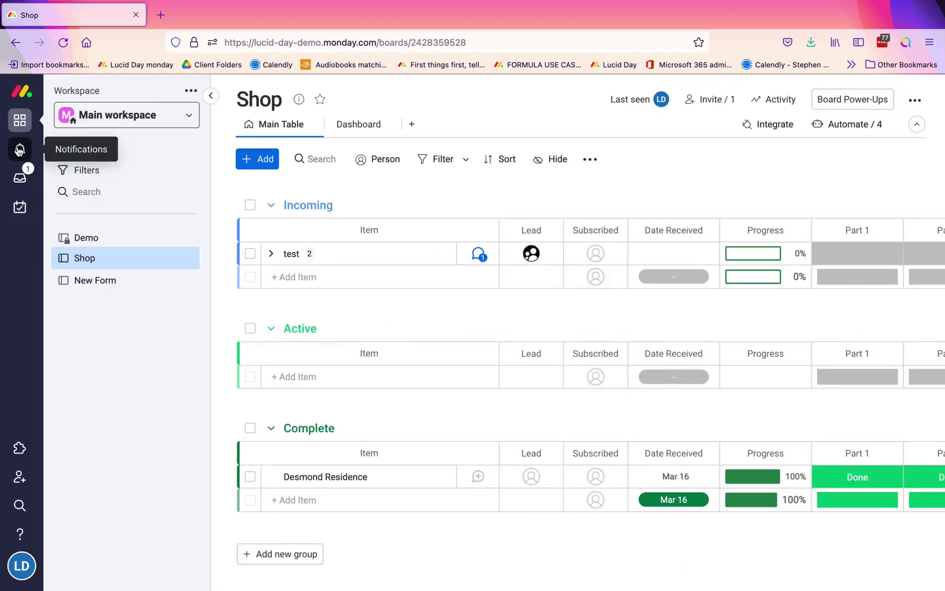
pyautogui.click(21, 566)
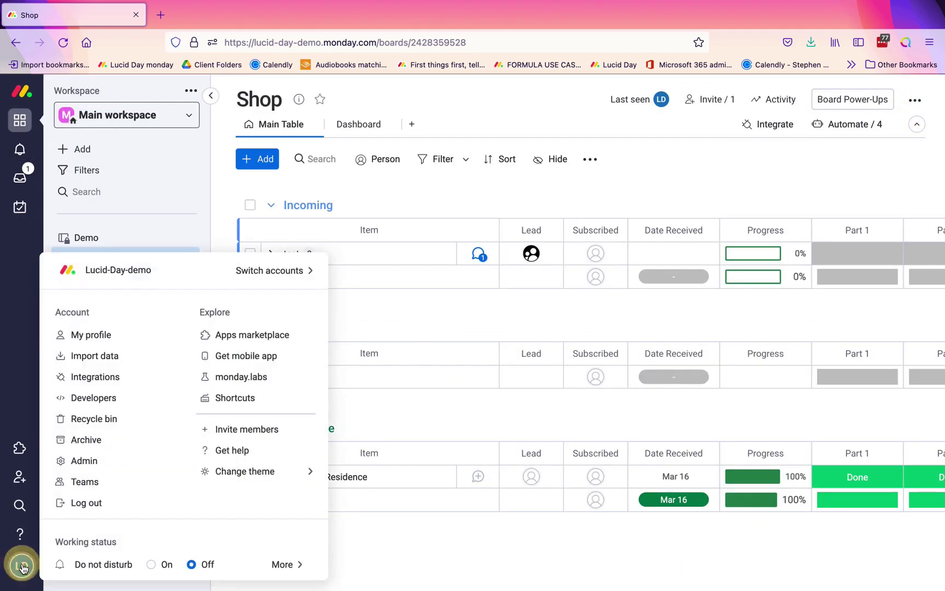
pyautogui.click(102, 343)
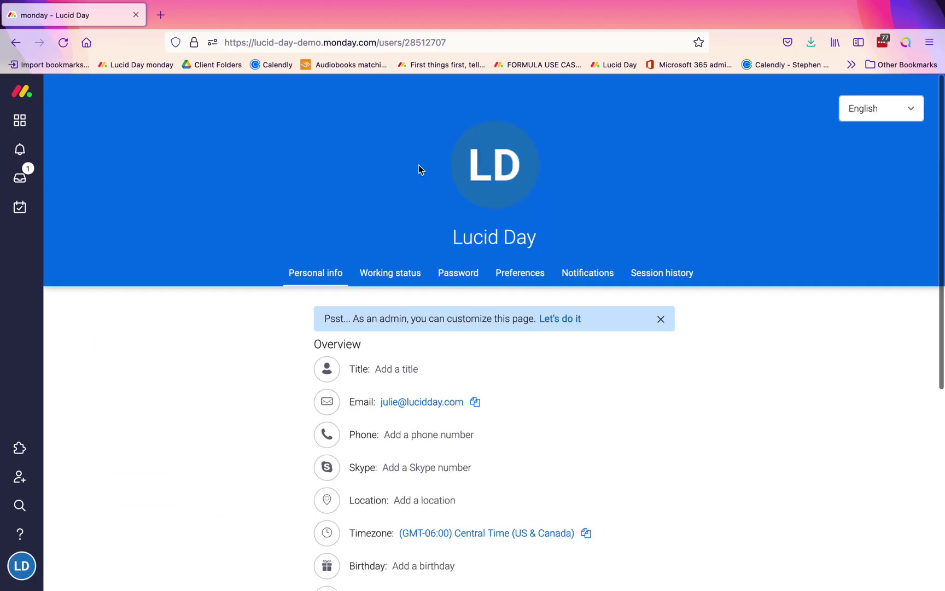
pyautogui.click(576, 284)
pyautogui.click(581, 269)
pyautogui.click(418, 483)
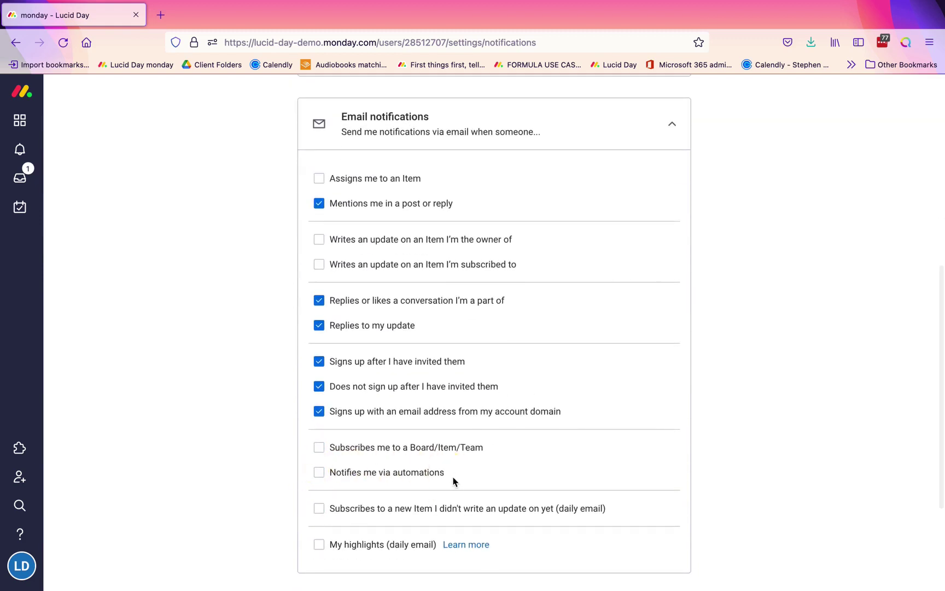
pyautogui.press('super+k')
# - Return to the Shop board and scroll through its Notifications automation templates
pyautogui.click(394, 310)
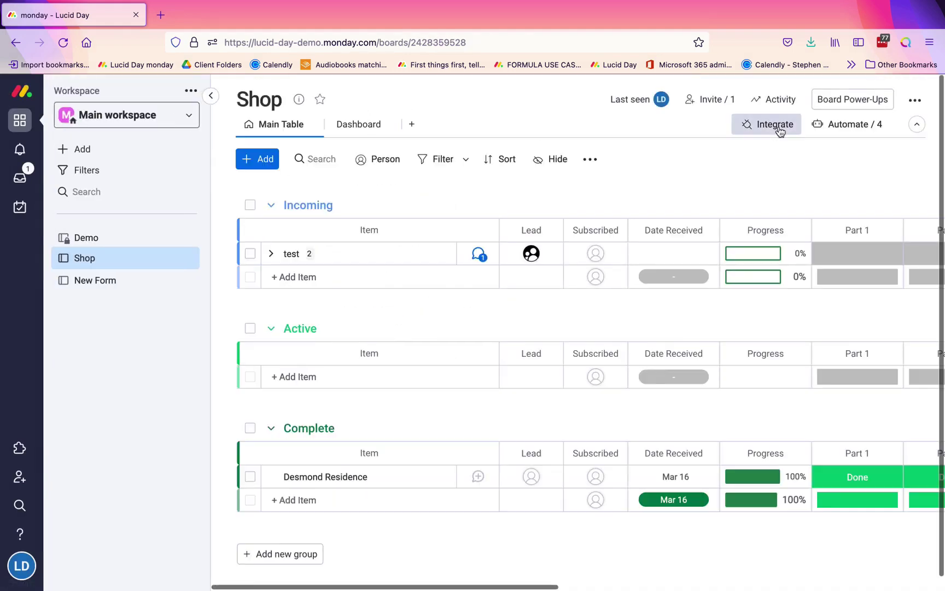
pyautogui.click(842, 129)
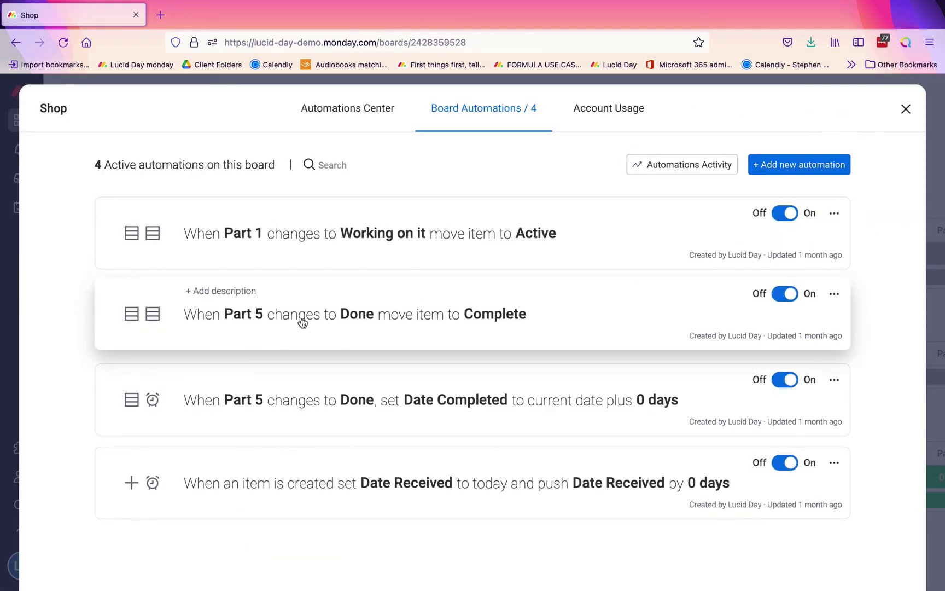
pyautogui.click(769, 166)
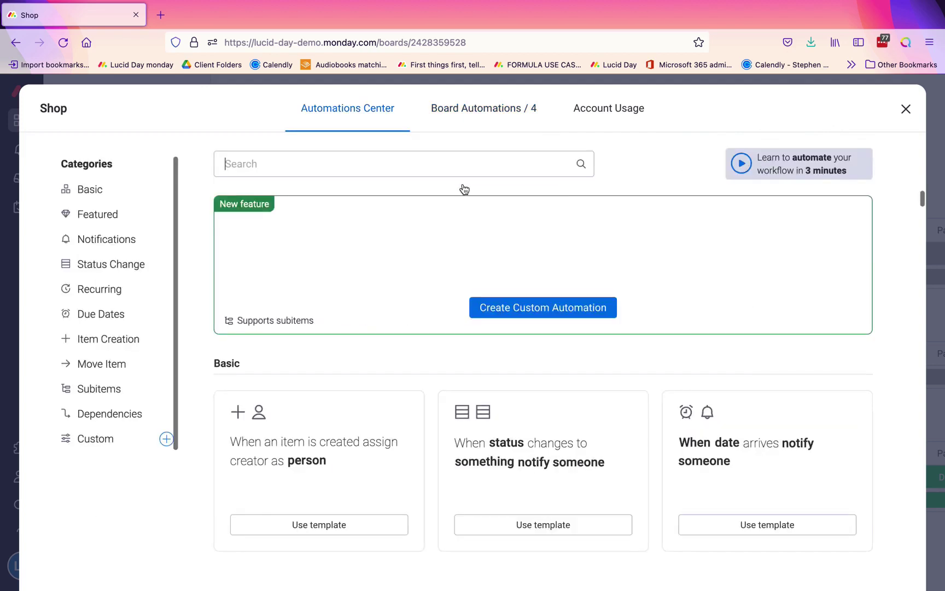
pyautogui.click(98, 243)
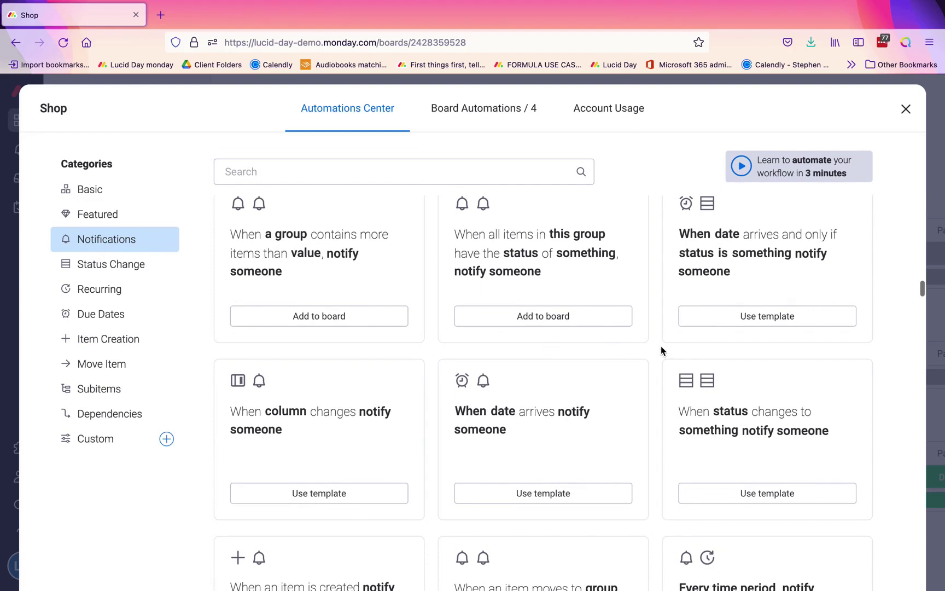
pyautogui.scroll(-1, 661, 350)
pyautogui.scroll(2, 661, 351)
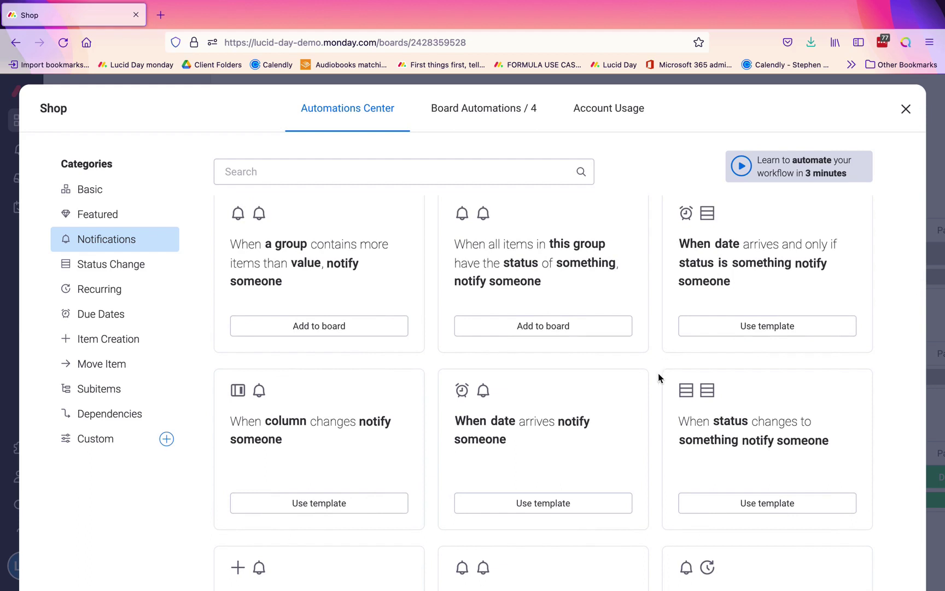
pyautogui.scroll(-1, 660, 378)
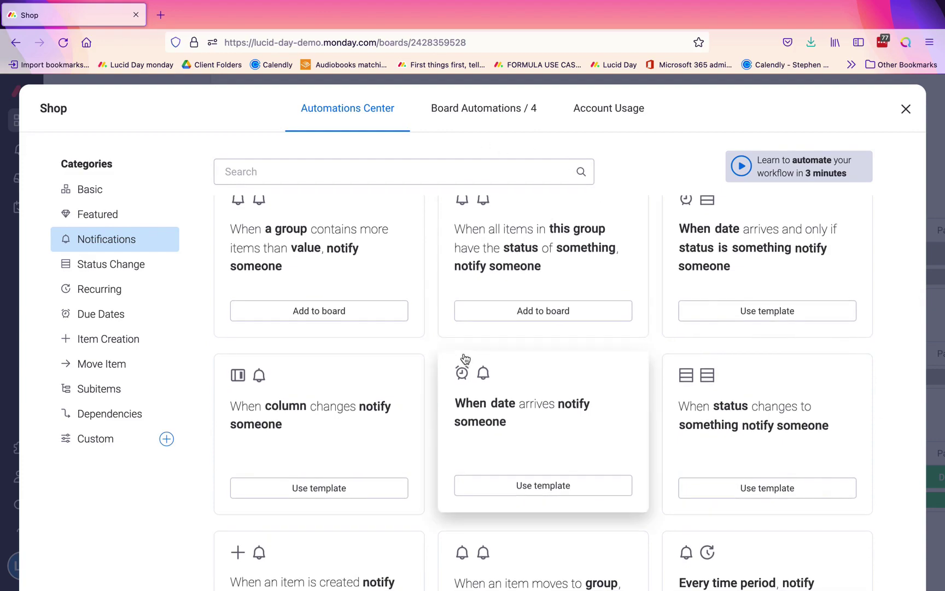
pyautogui.scroll(20, 464, 359)
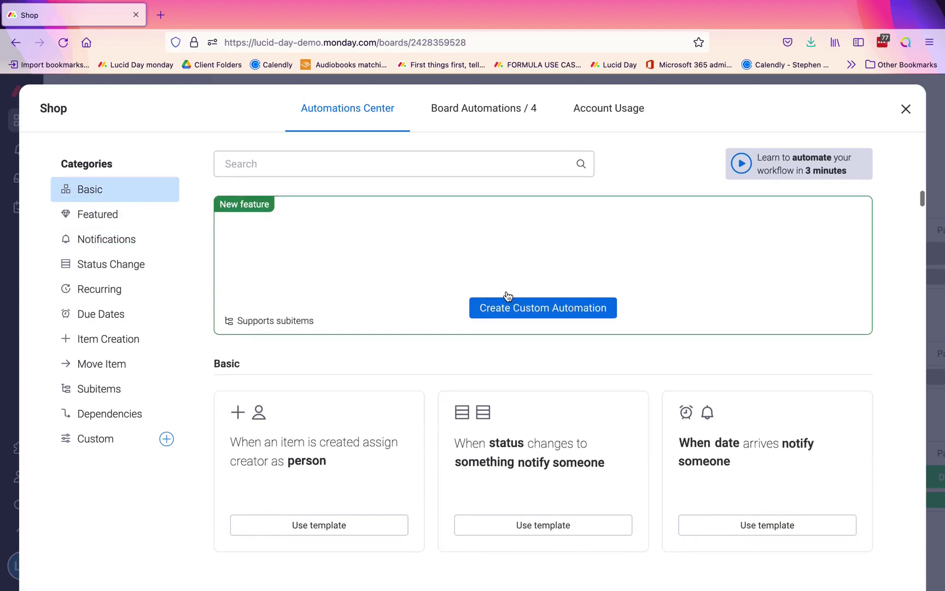
# - Start a custom automation triggered when a date arrives, only if status is something
pyautogui.click(511, 306)
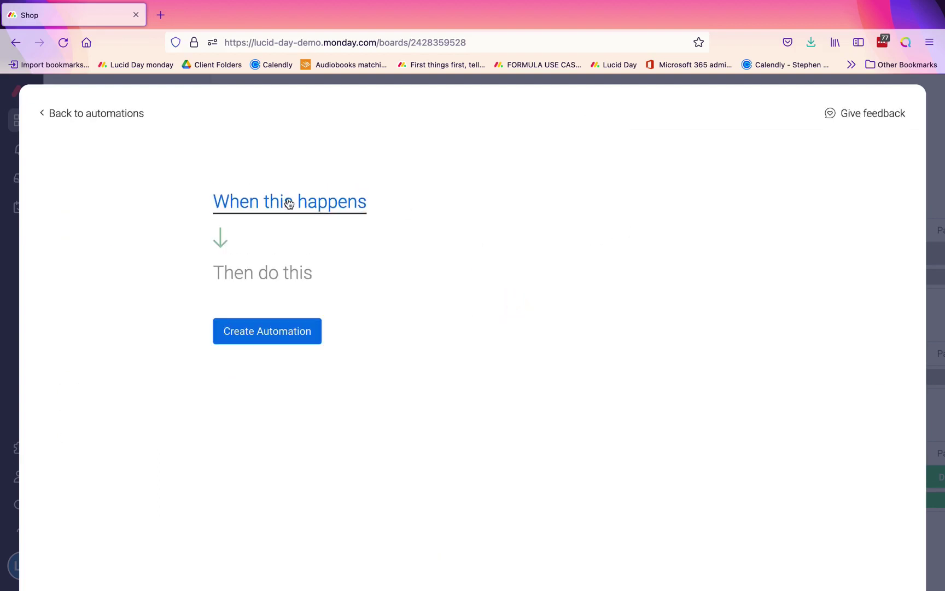
pyautogui.click(287, 200)
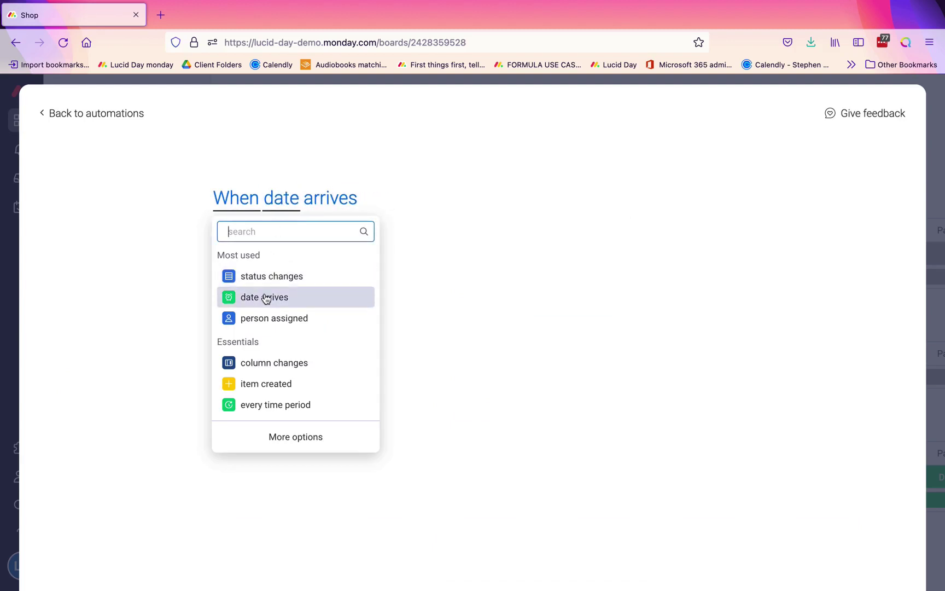
pyautogui.click(266, 298)
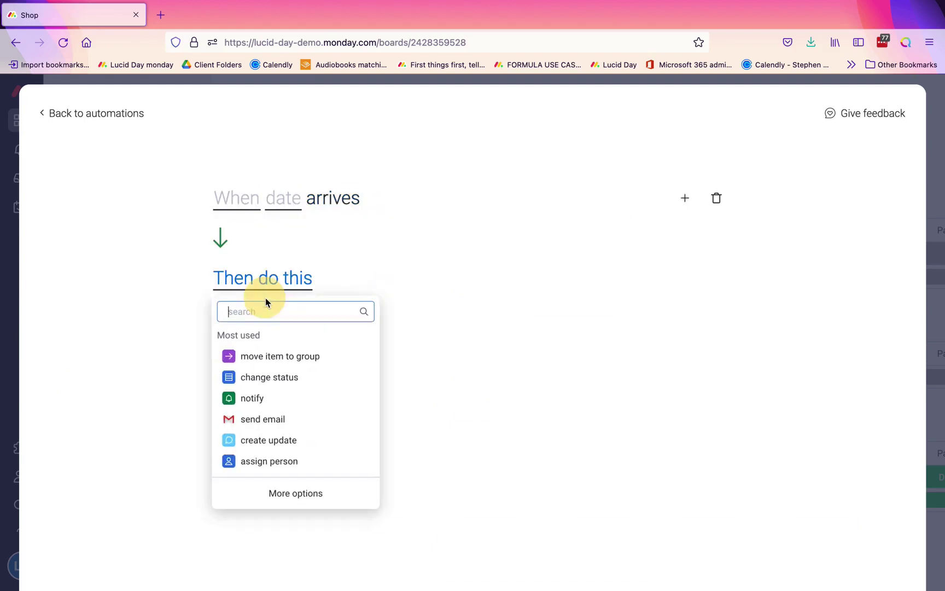
pyautogui.click(684, 200)
pyautogui.write('stat')
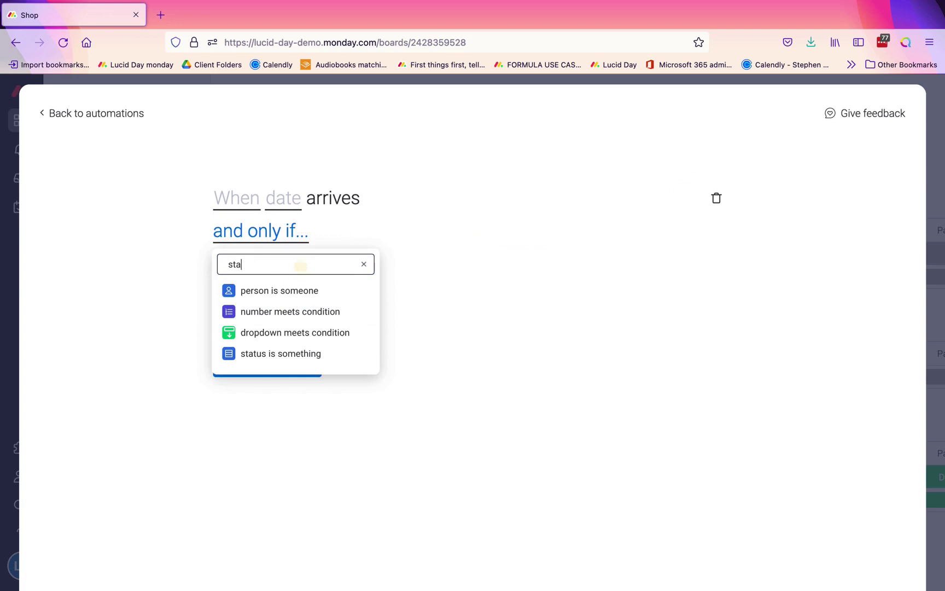
pyautogui.click(295, 304)
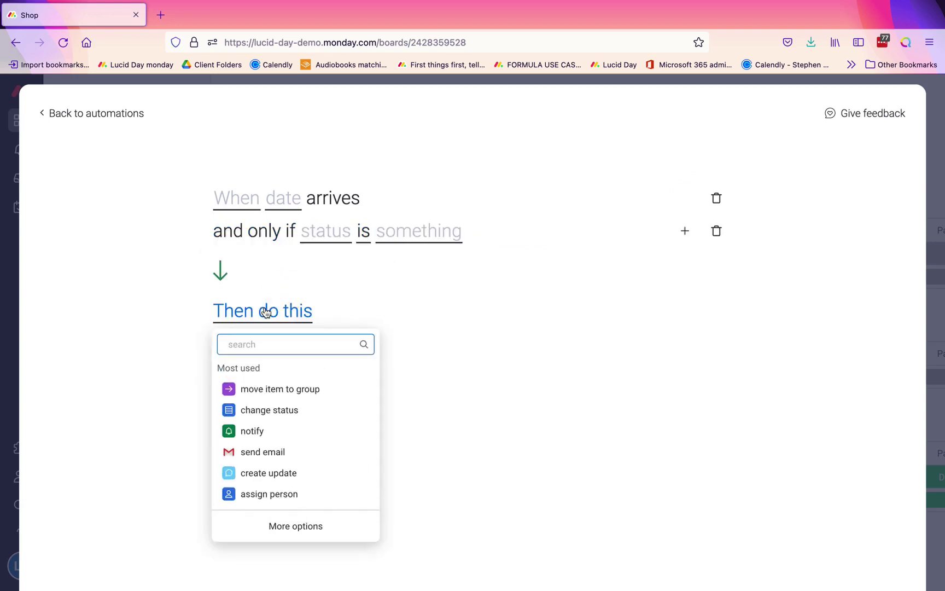
# - Set the action to send an email to someone, listing team members as recipients
pyautogui.click(267, 453)
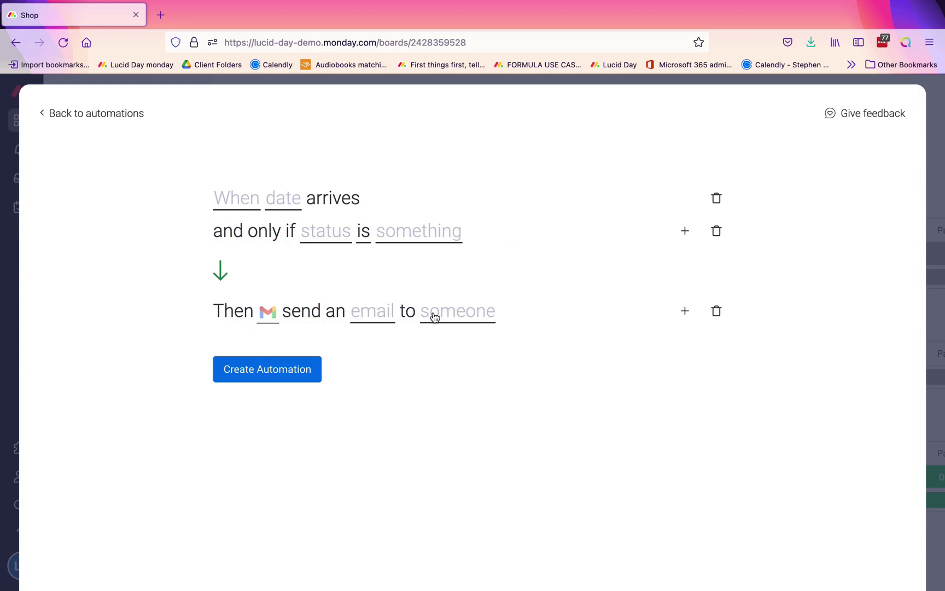
pyautogui.click(376, 312)
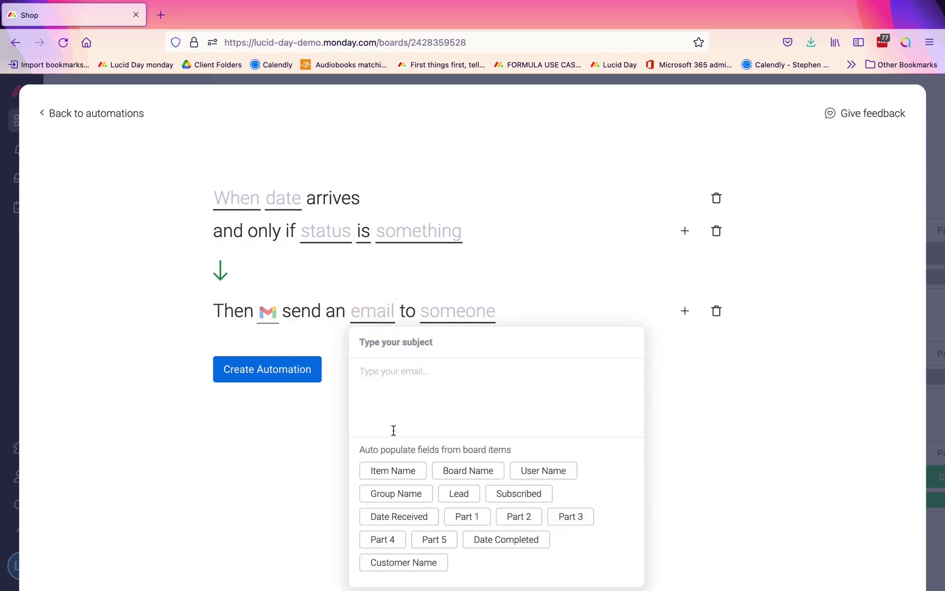
pyautogui.click(454, 309)
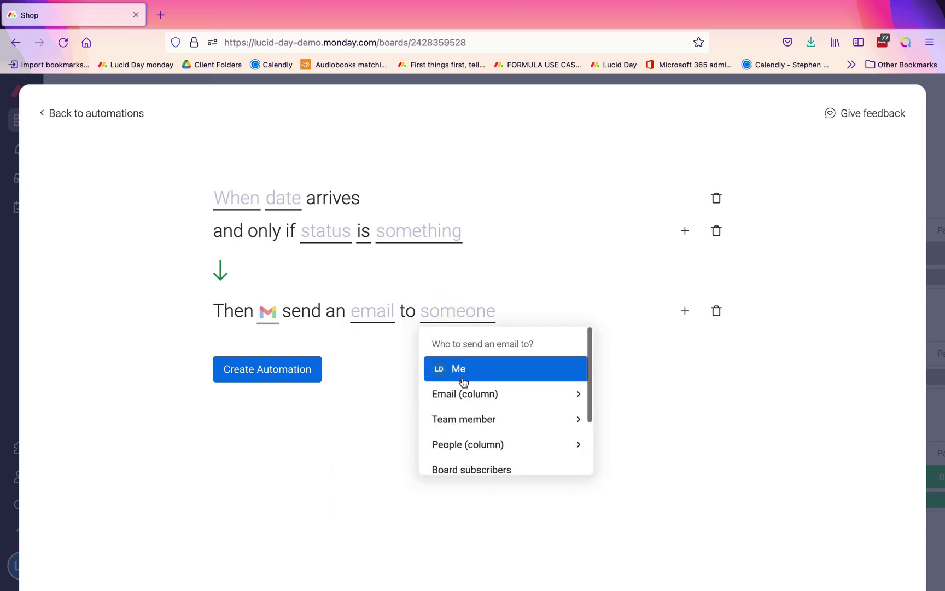
pyautogui.click(462, 421)
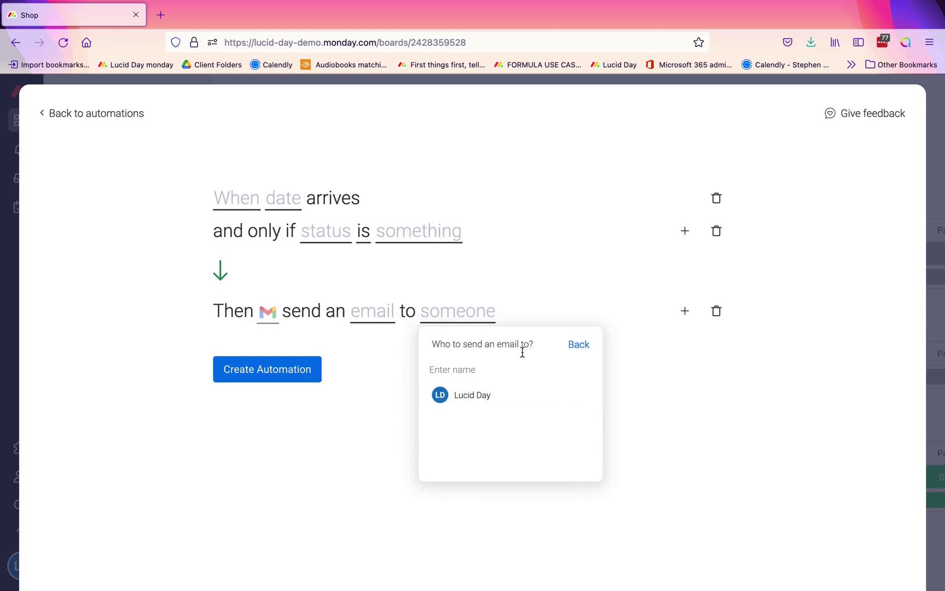
# - Try the Lead and Subscribed people columns as recipients, then clear Lead to leave 'someone'
pyautogui.click(579, 344)
pyautogui.click(489, 444)
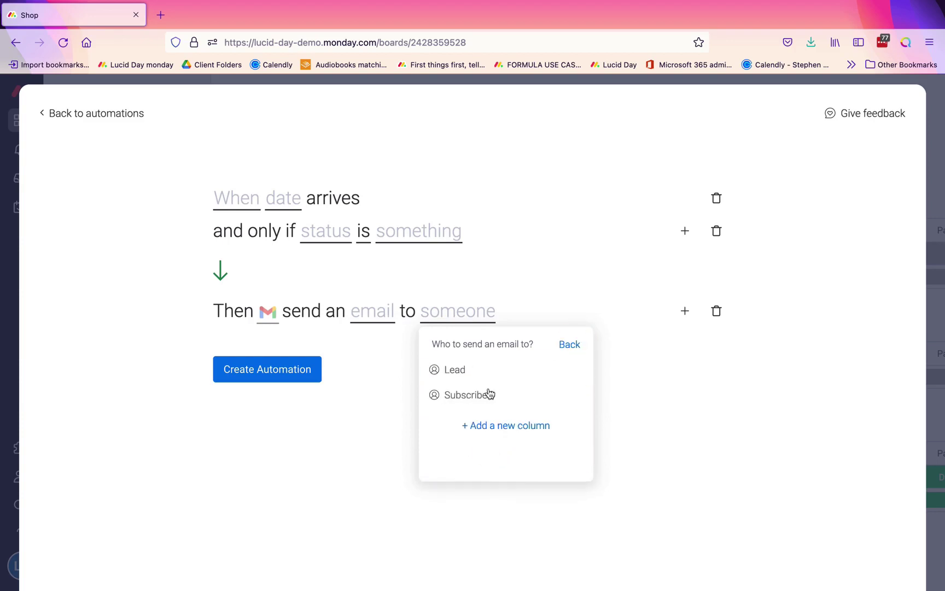
pyautogui.click(489, 394)
pyautogui.click(482, 372)
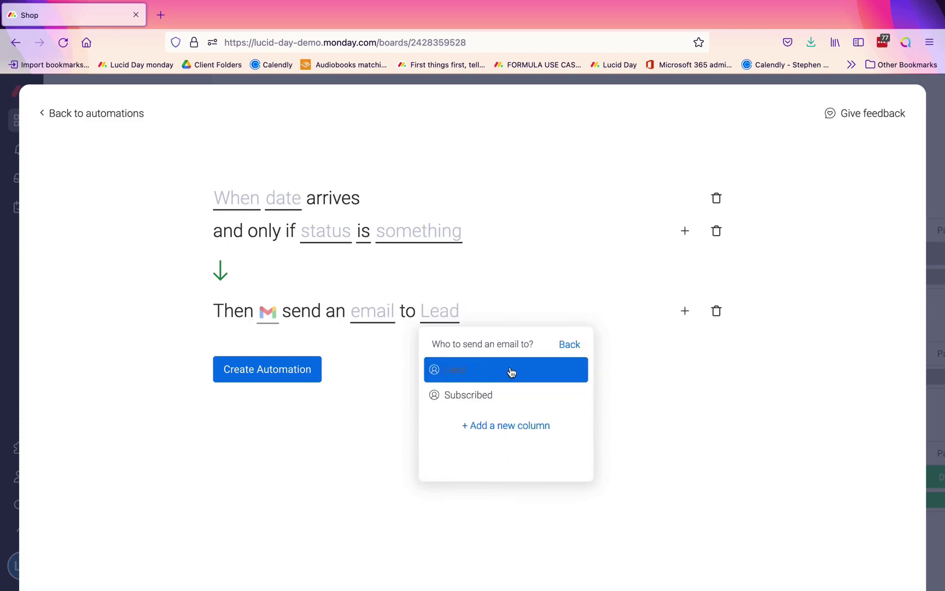
pyautogui.click(484, 404)
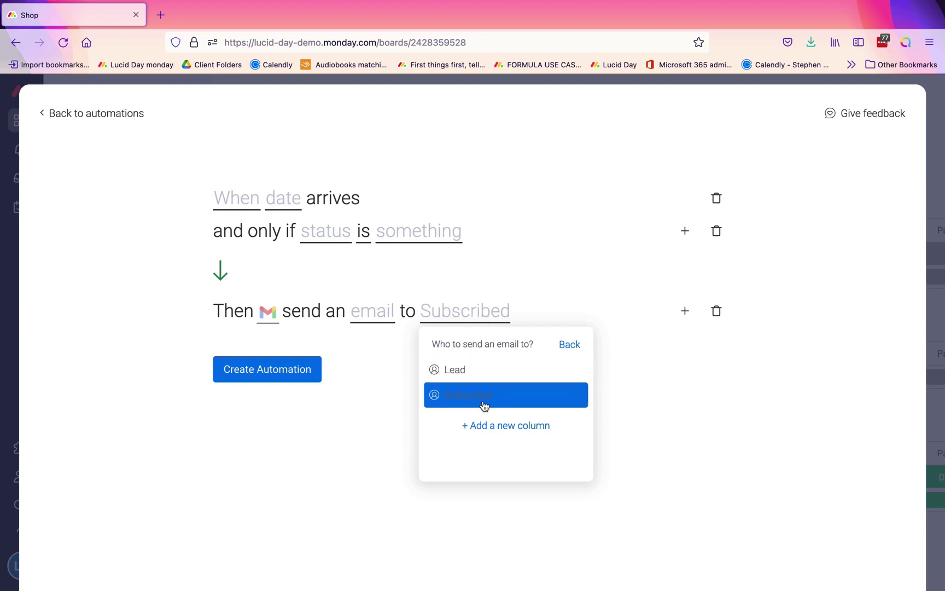
pyautogui.click(482, 375)
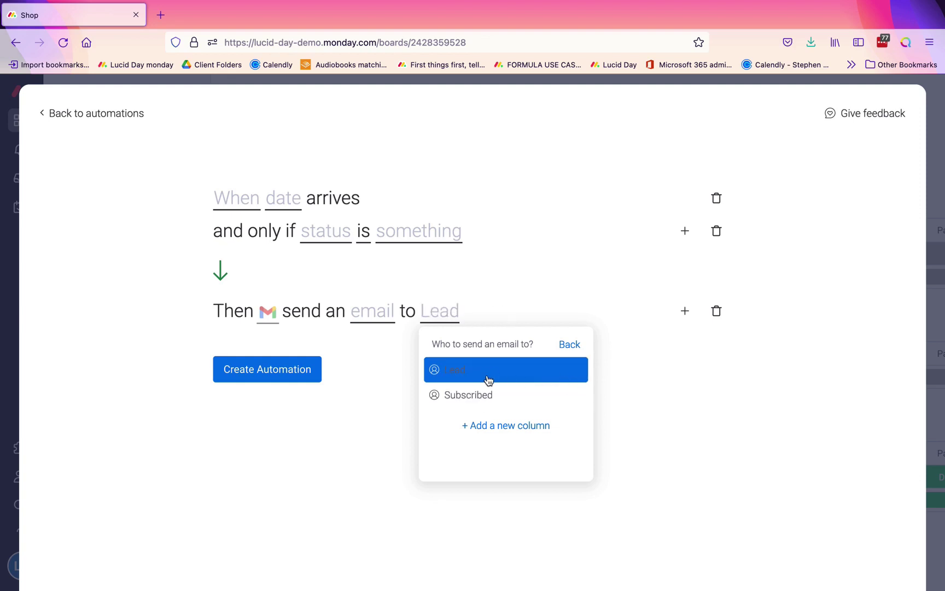
pyautogui.click(483, 368)
pyautogui.click(483, 368)
pyautogui.click(498, 370)
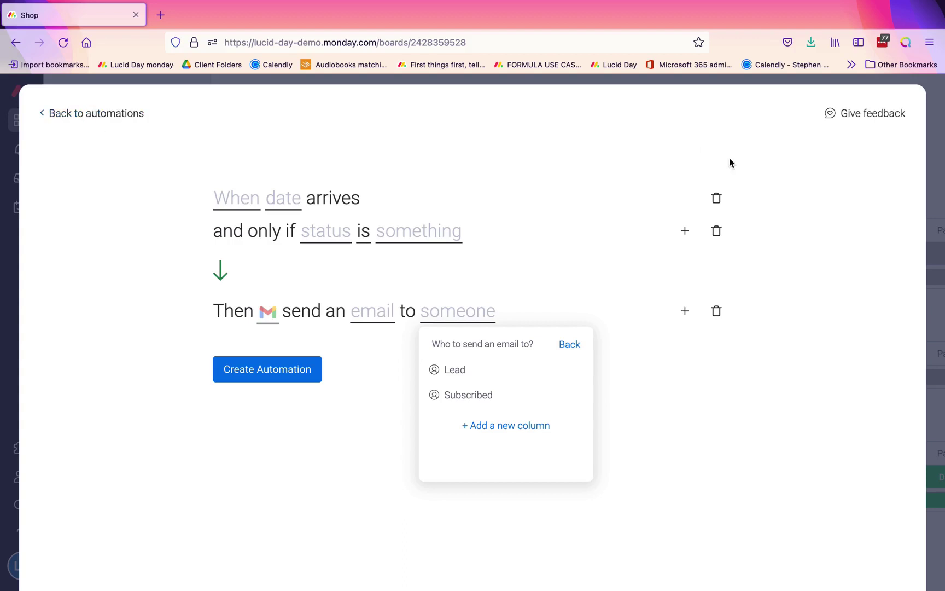
# - Exit the automation builder and glance at the Notifications bell panel before closing it
pyautogui.click(937, 146)
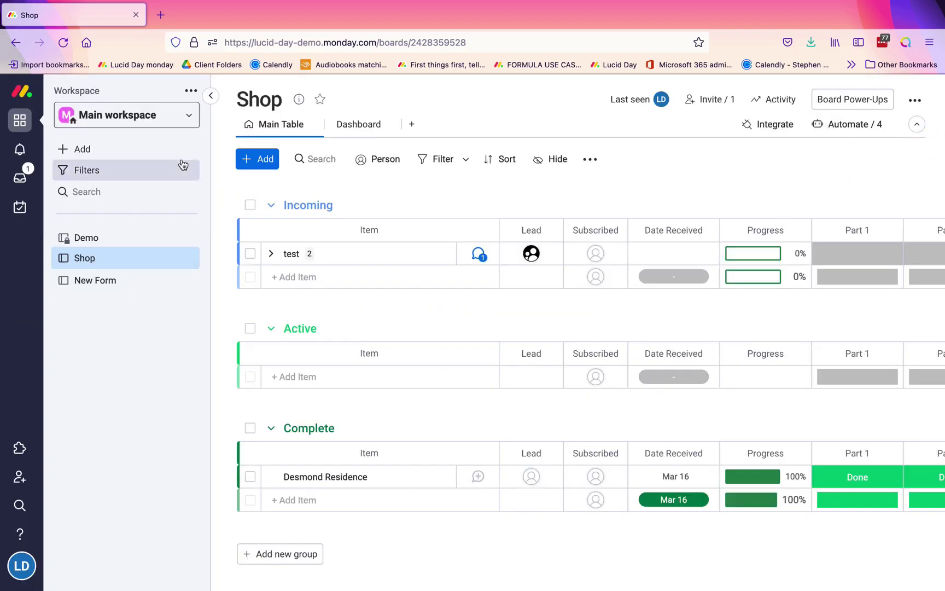
pyautogui.click(20, 149)
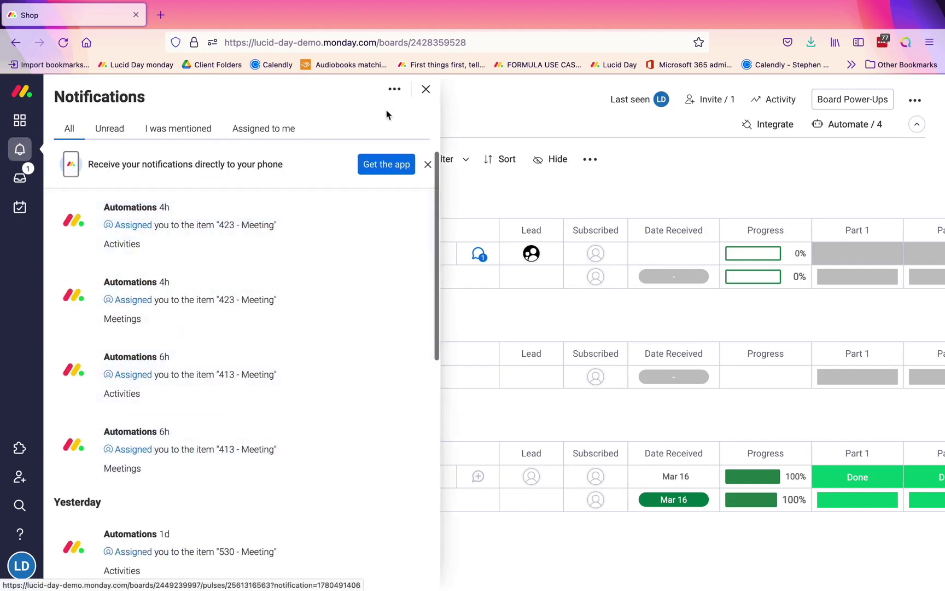
pyautogui.click(426, 89)
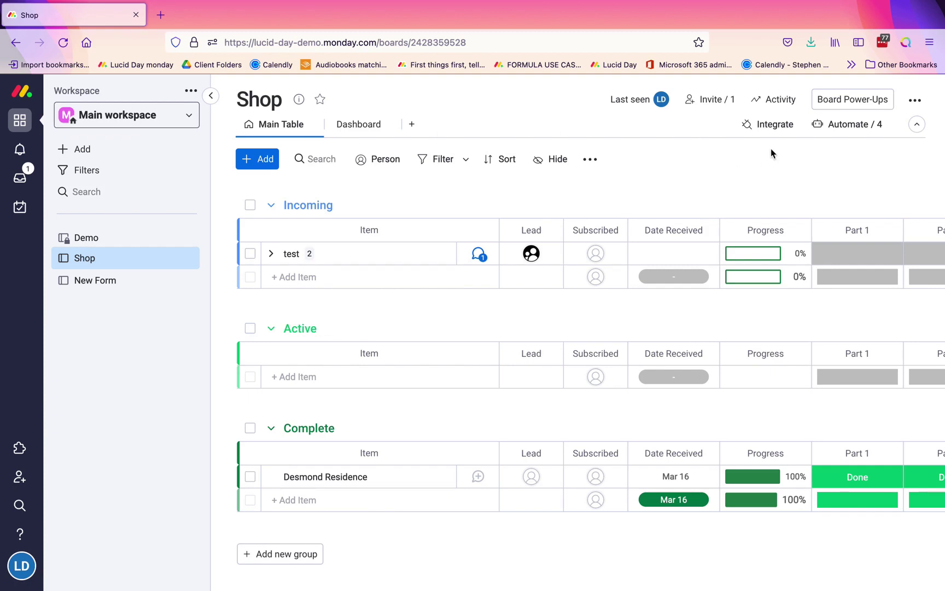
pyautogui.click(757, 124)
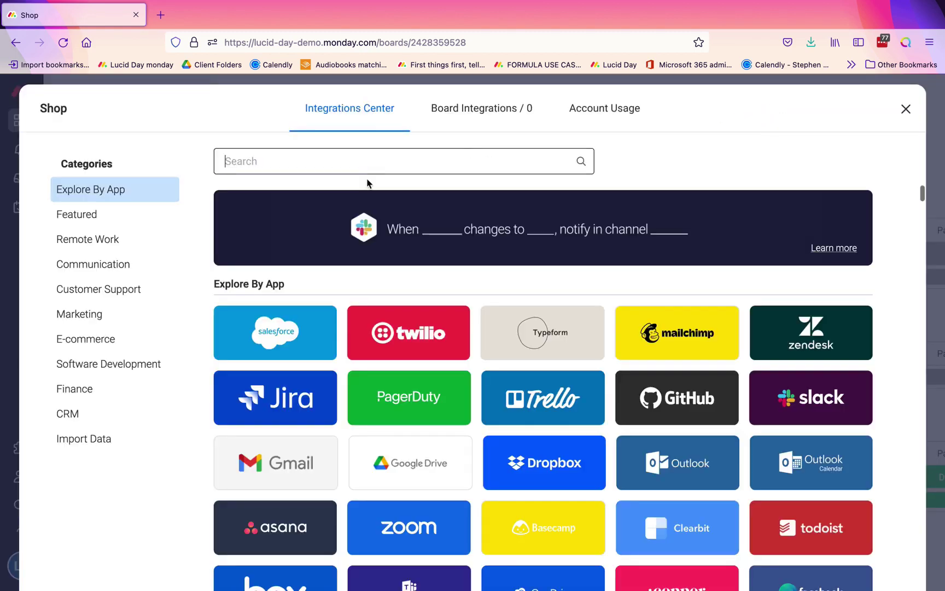
pyautogui.click(353, 162)
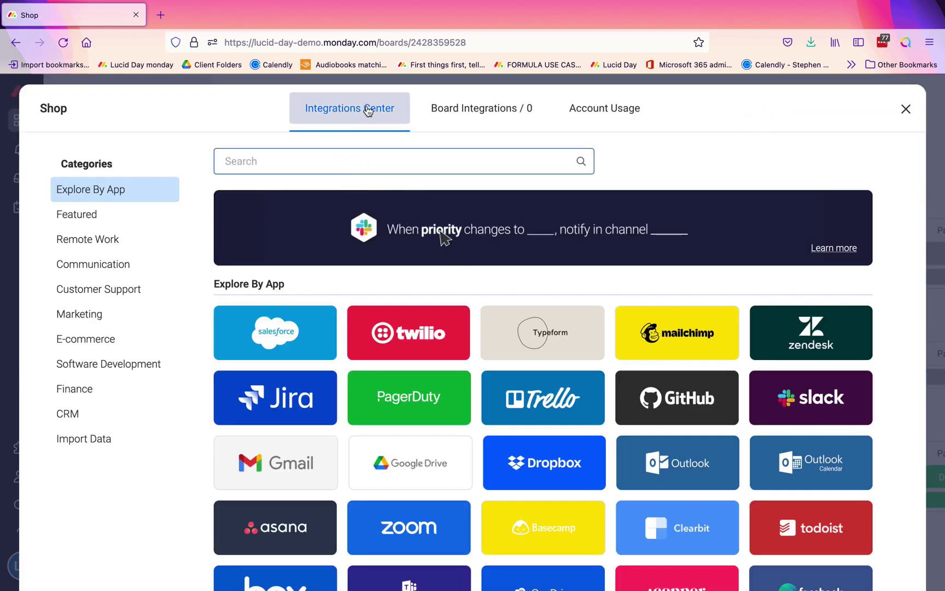
pyautogui.write('ema')
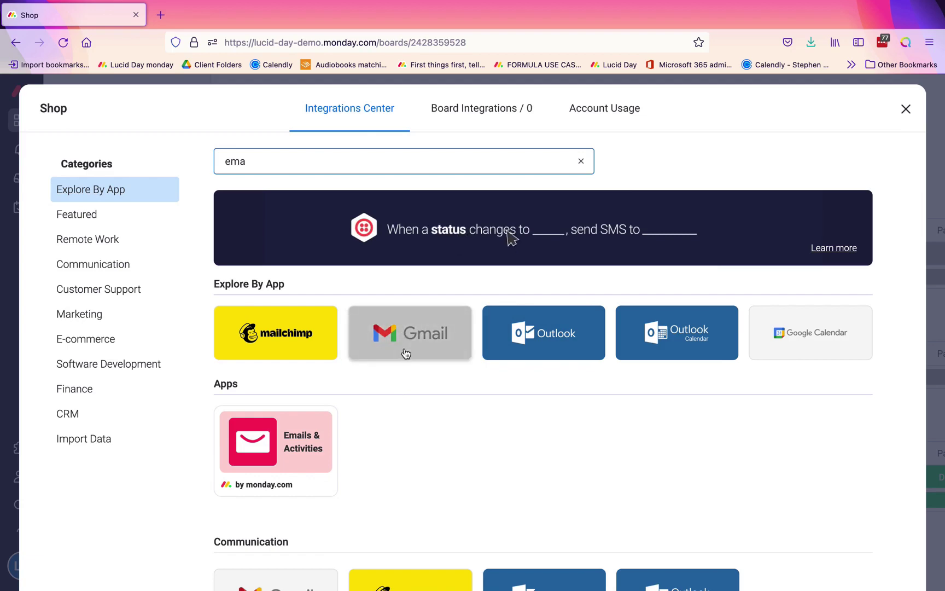
# - Close the integrations window and start a custom automation triggered when a date arrives
pyautogui.click(906, 109)
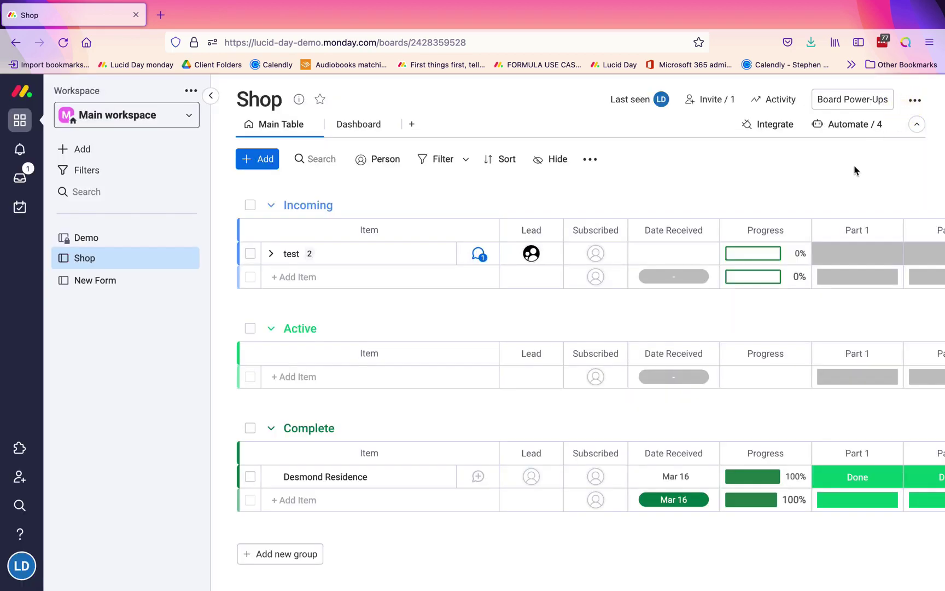
pyautogui.click(837, 127)
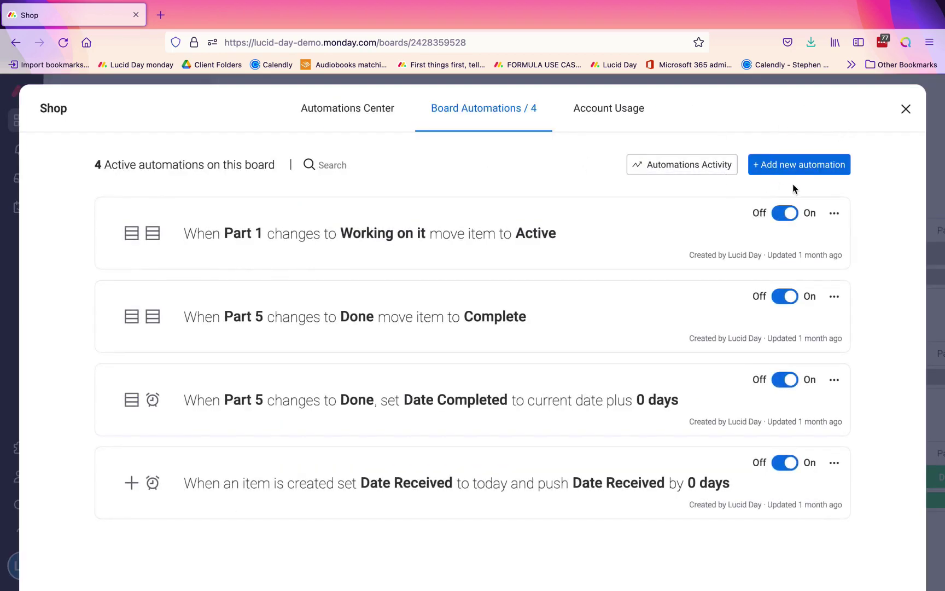
pyautogui.click(791, 168)
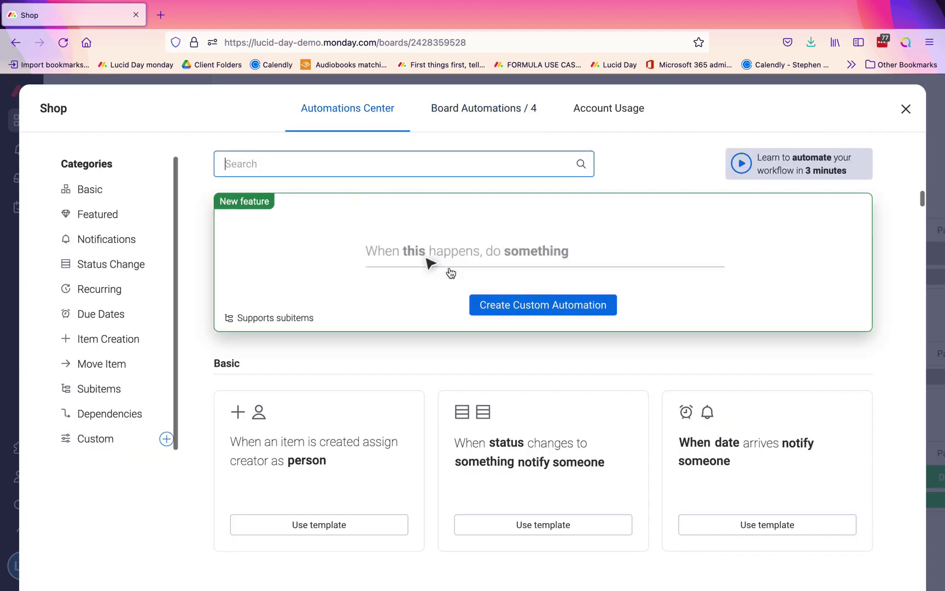
pyautogui.click(489, 300)
pyautogui.click(236, 202)
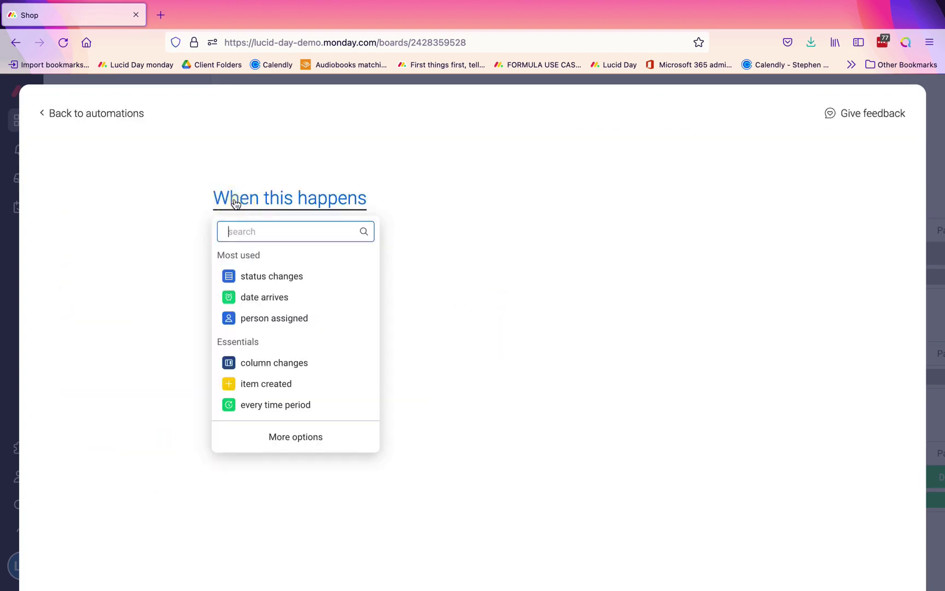
pyautogui.click(263, 297)
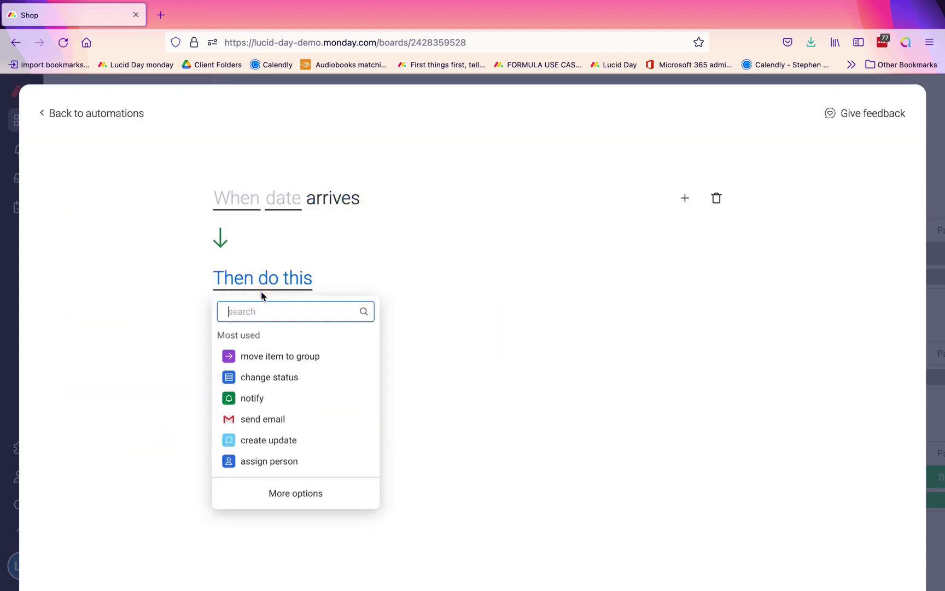
# - Make the action send an email, trying Subscribed and Lead recipients before clearing Lead
pyautogui.click(265, 420)
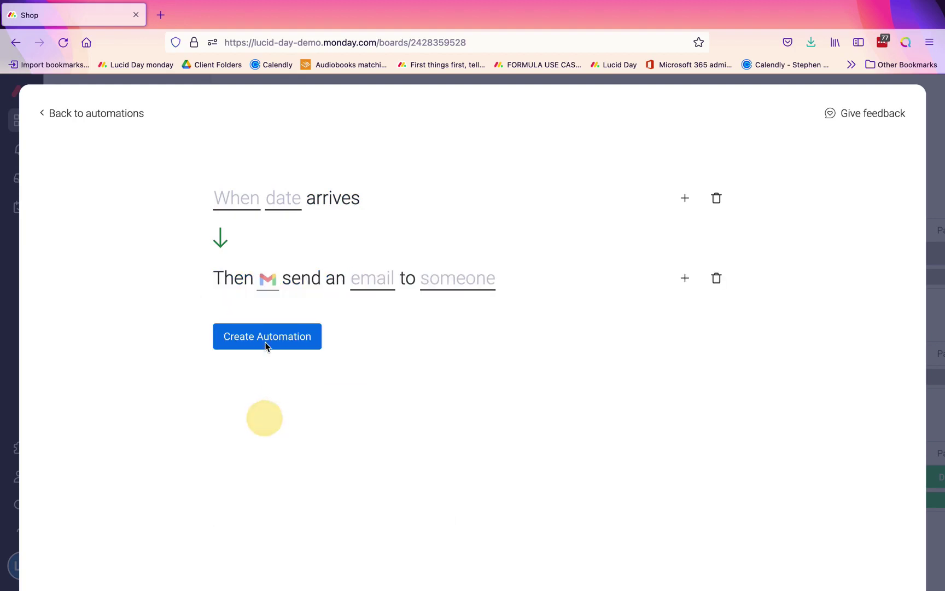
pyautogui.click(459, 287)
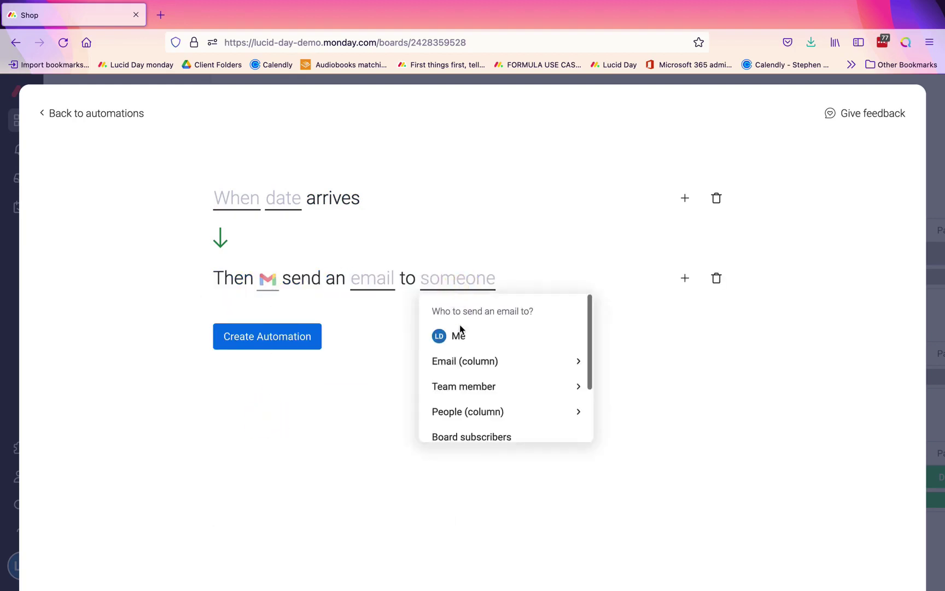
pyautogui.click(464, 412)
pyautogui.click(471, 362)
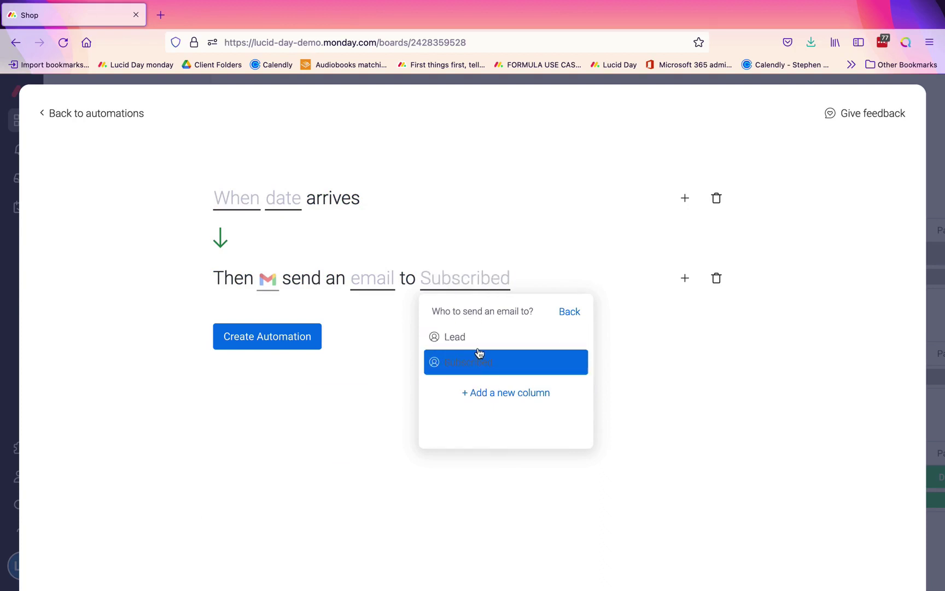
pyautogui.click(465, 343)
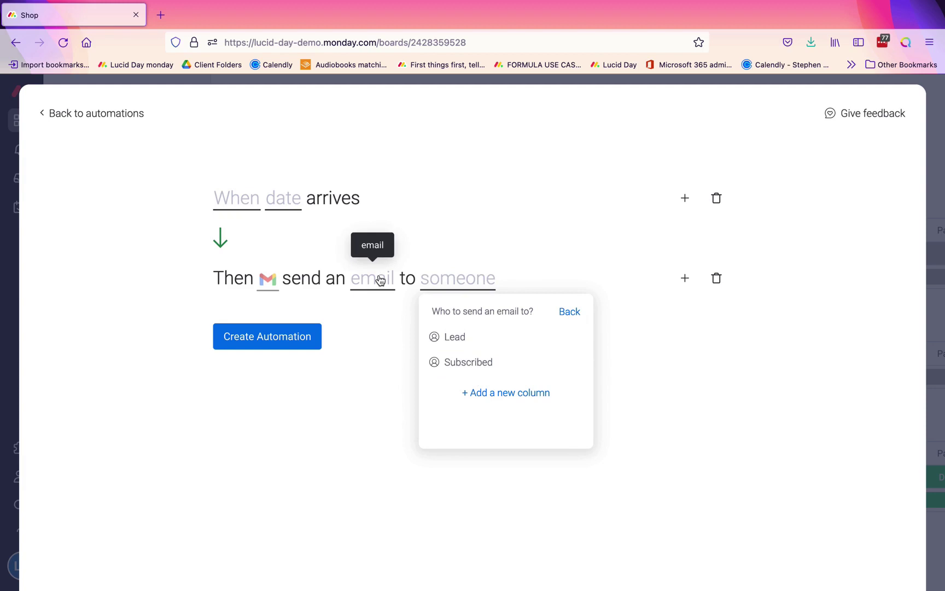
pyautogui.click(460, 338)
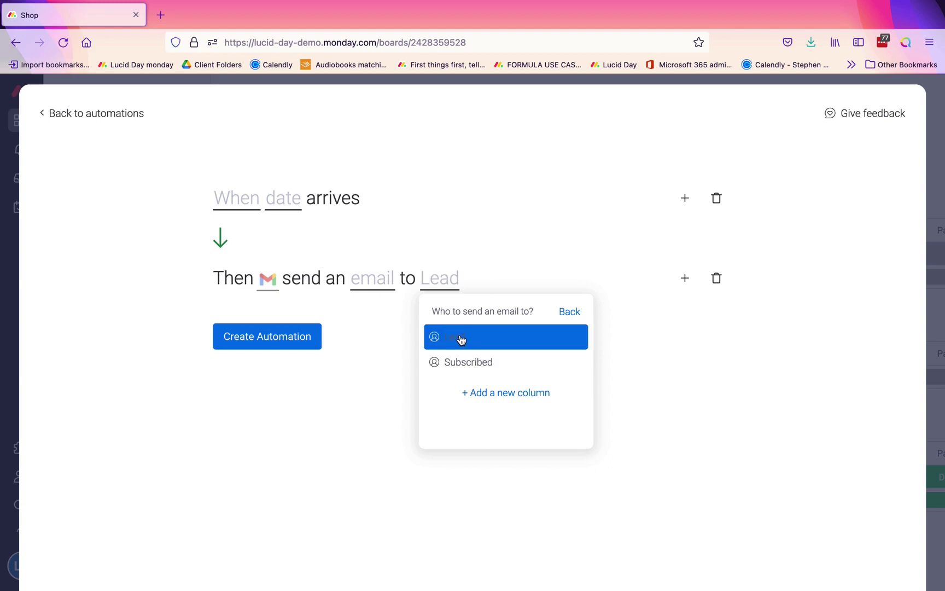
pyautogui.click(462, 339)
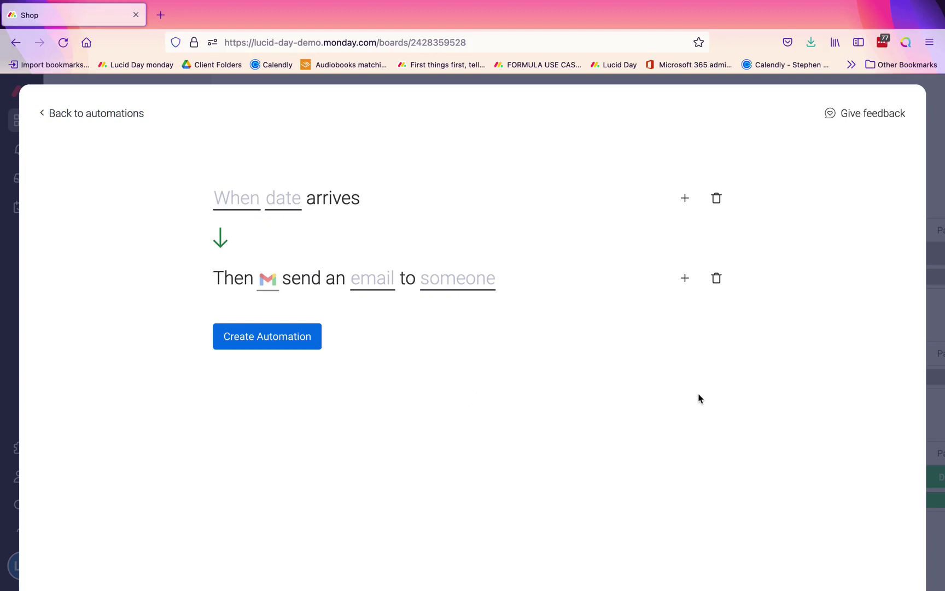
# - Go back to the Automations Center, leaving the Gmail recipe unsaved
pyautogui.click(96, 125)
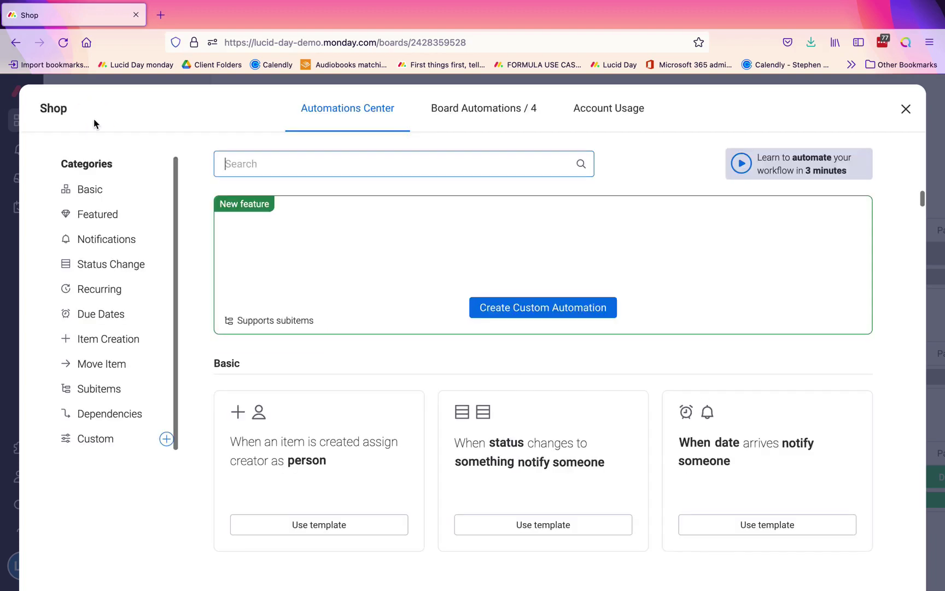